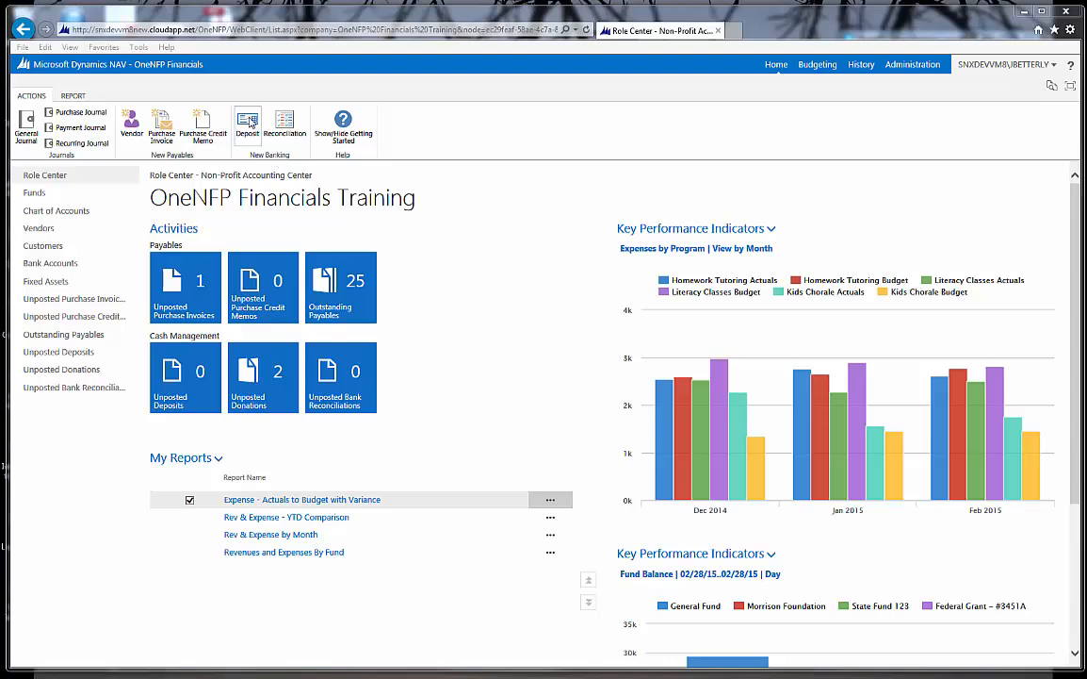
# - Create a new bank deposit into the National Bank - Checking account with a total deposit amount of 500.00
pyautogui.click(248, 125)
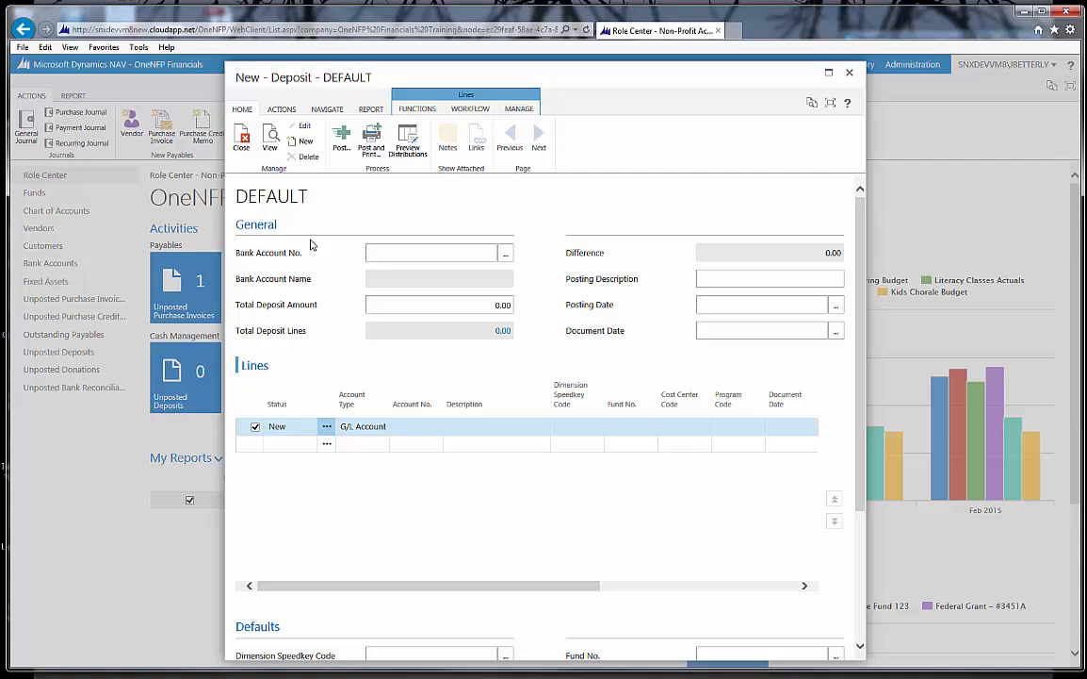
pyautogui.click(371, 252)
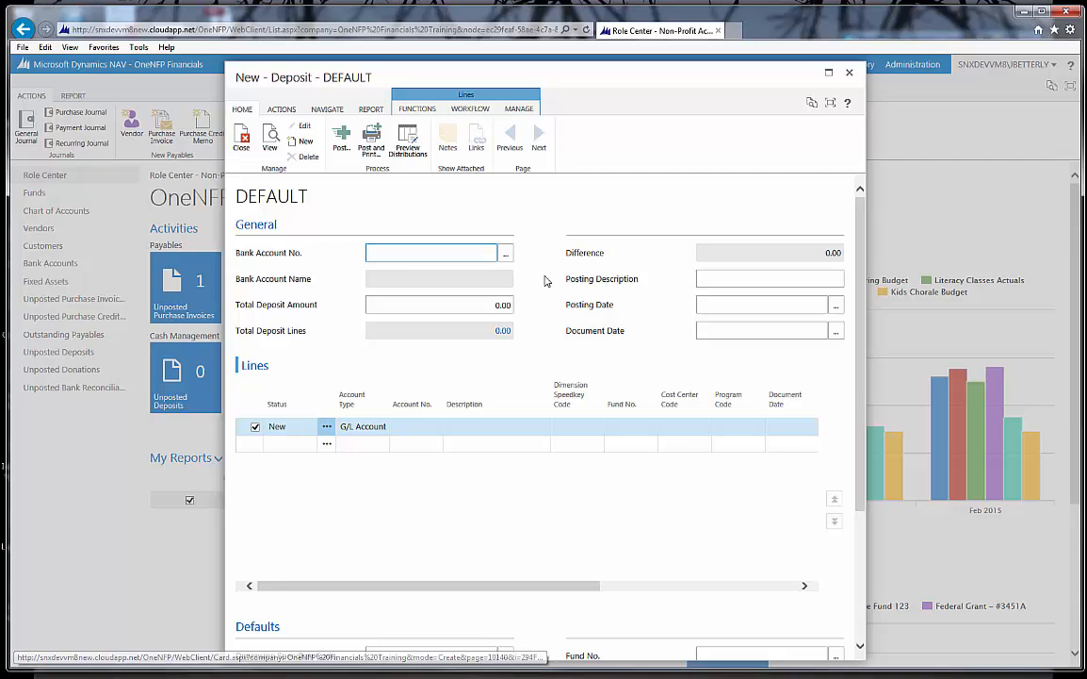
pyautogui.click(507, 255)
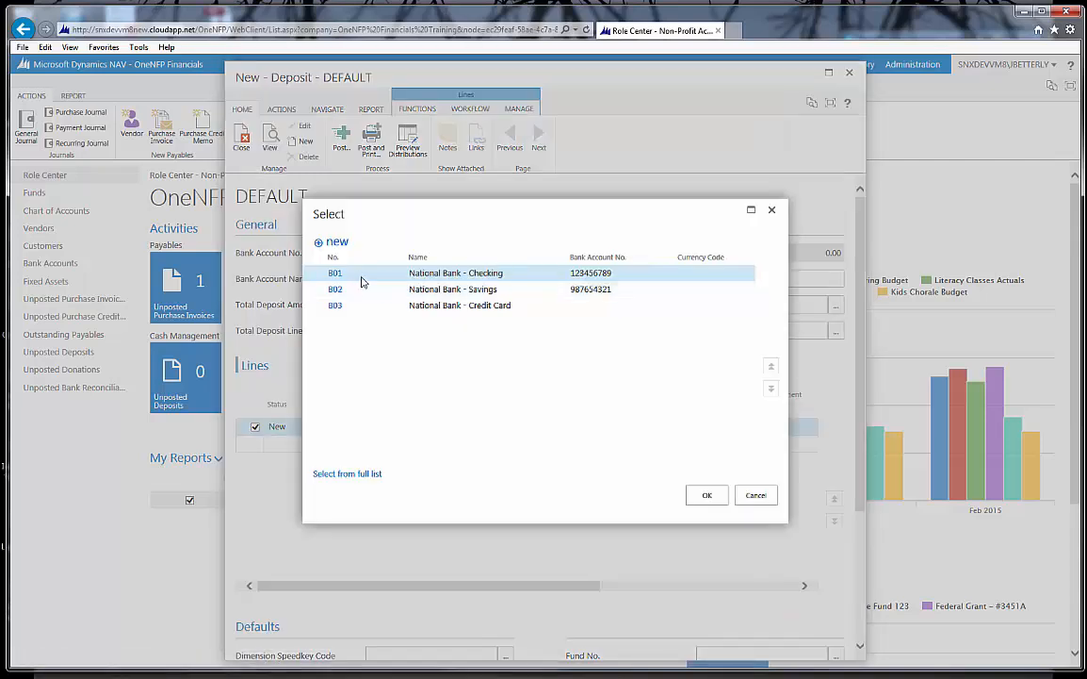
pyautogui.click(336, 273)
pyautogui.click(469, 304)
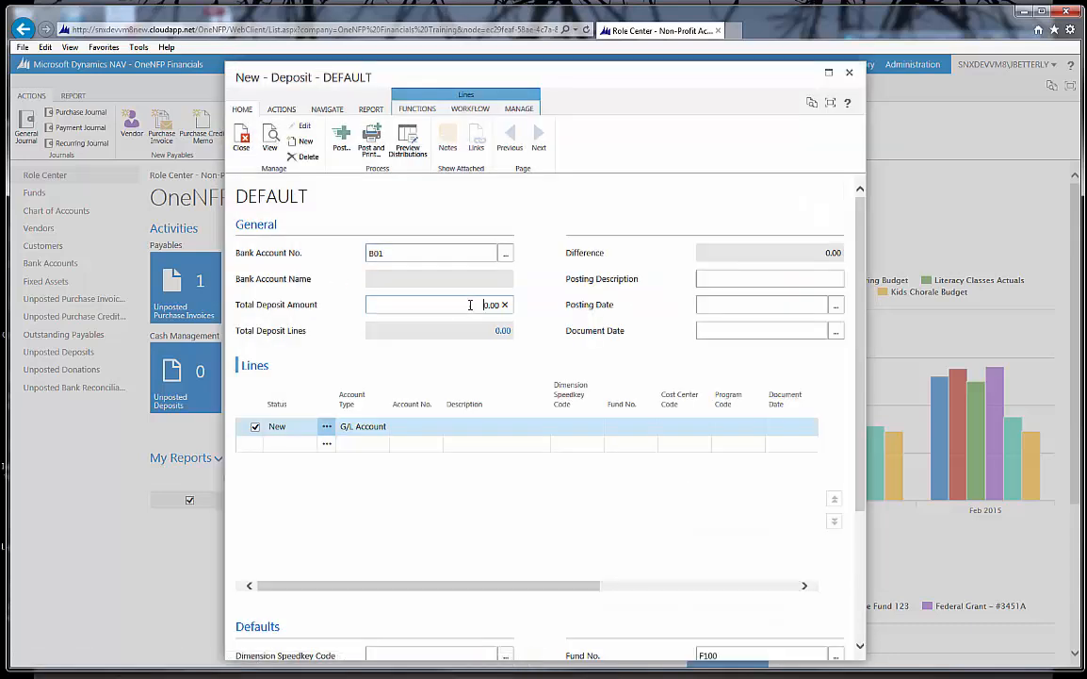
pyautogui.write('50')
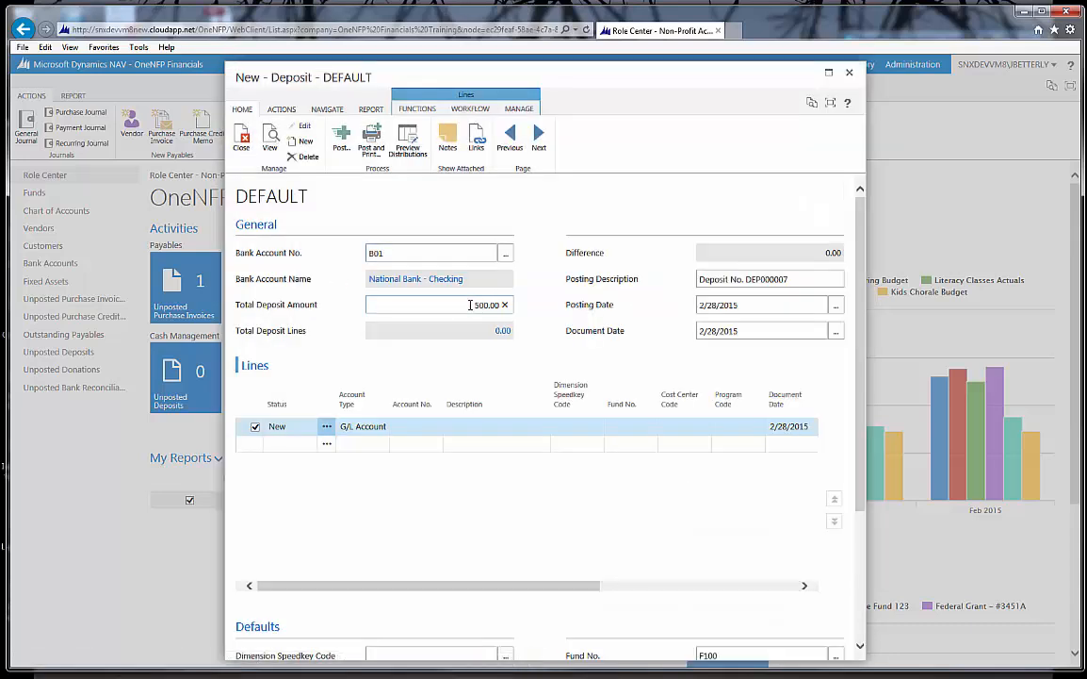
# - Maximize the deposit window and check its posting description and posting date
pyautogui.click(804, 280)
pyautogui.click(829, 71)
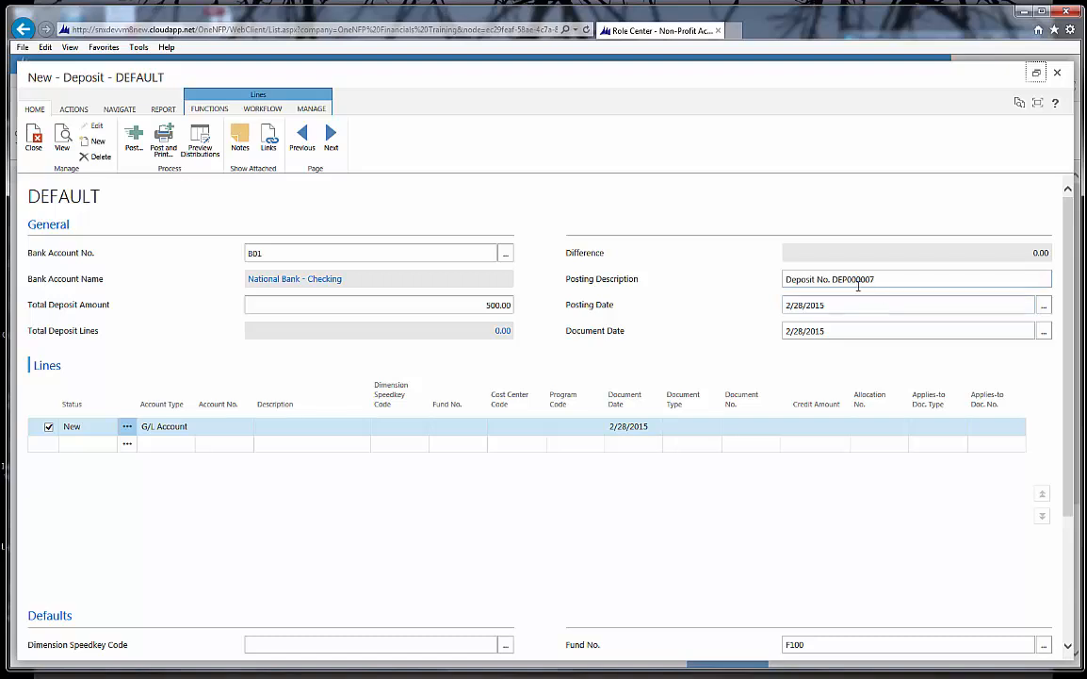
pyautogui.click(866, 303)
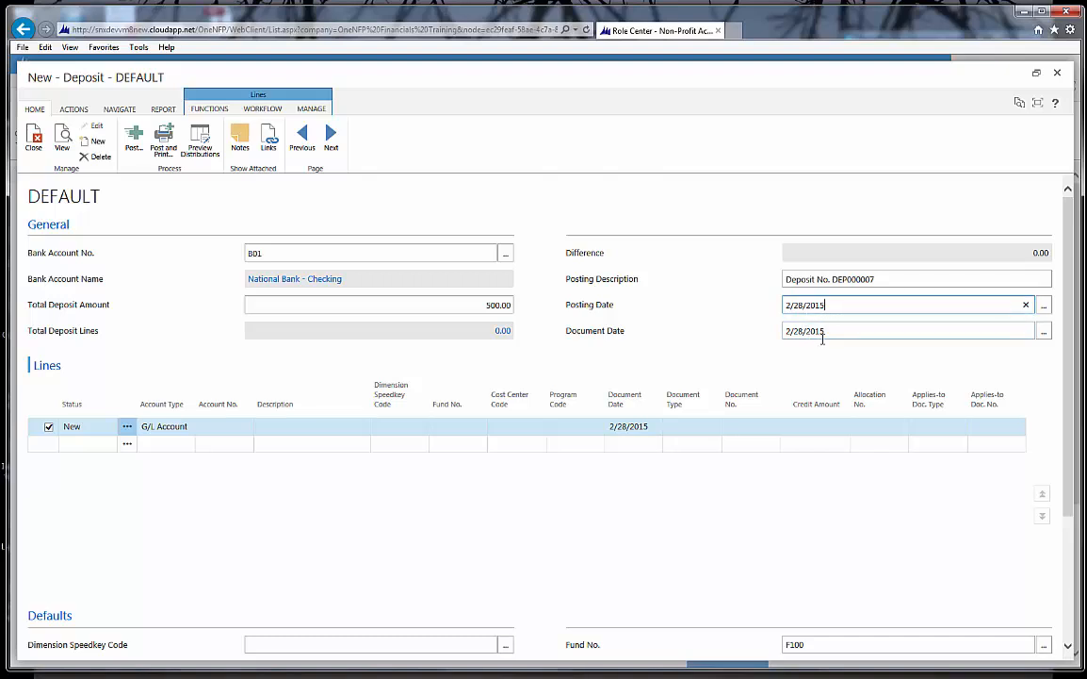
# - Assign G/L account 4110 Individual Contributions to the first deposit line, filtering the account names by *Contri*
pyautogui.click(175, 427)
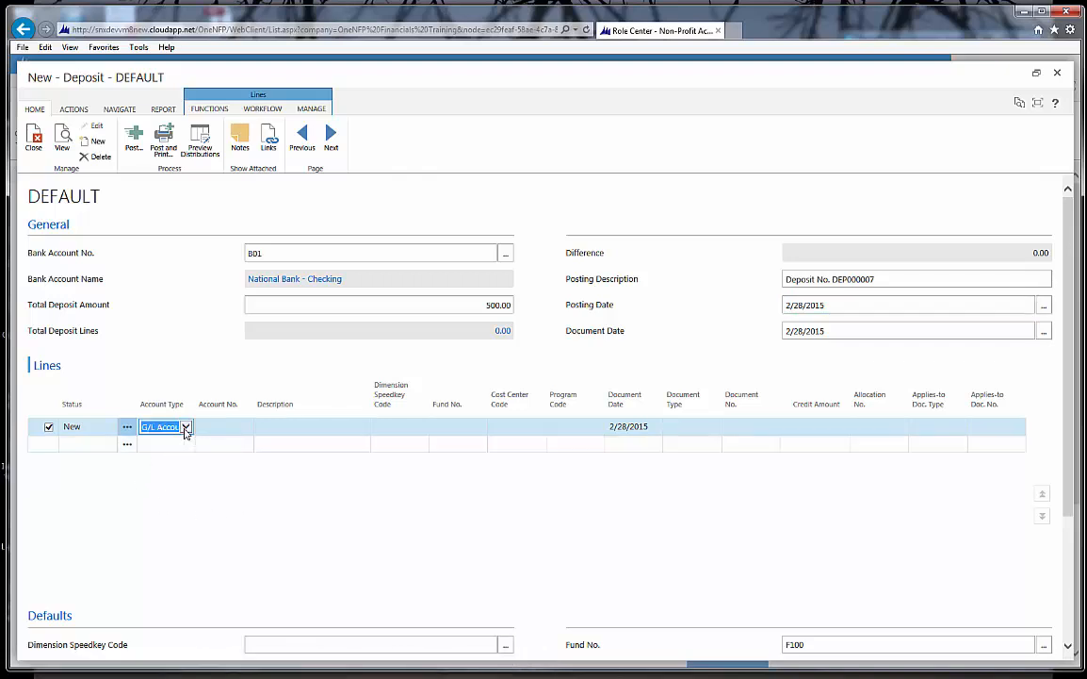
pyautogui.click(186, 428)
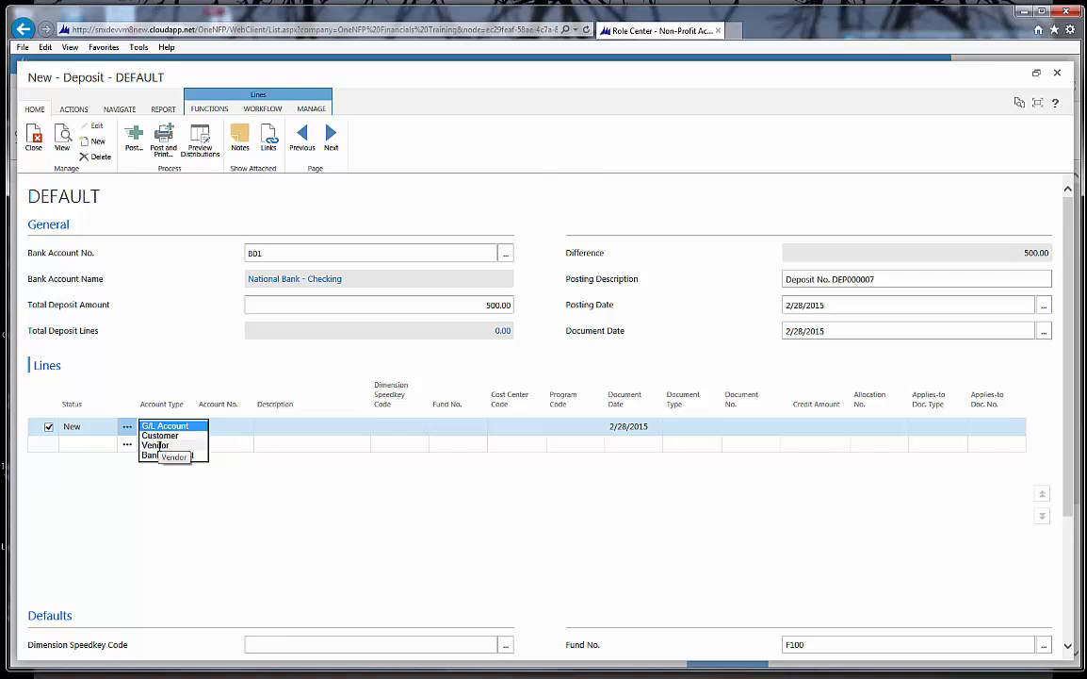
pyautogui.click(219, 427)
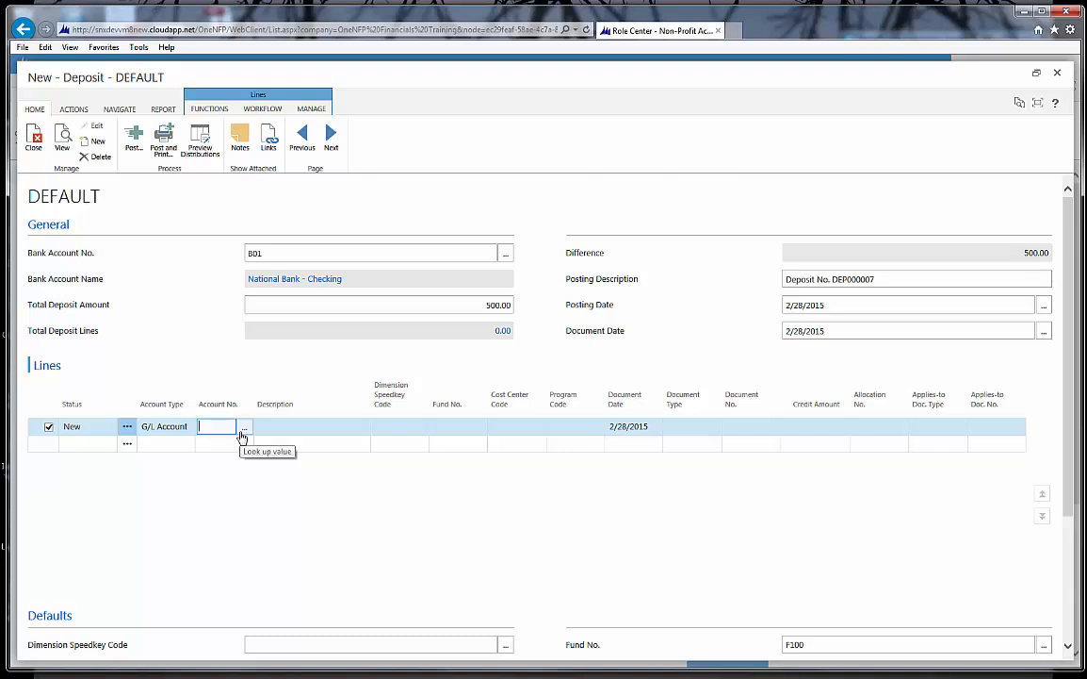
pyautogui.click(243, 432)
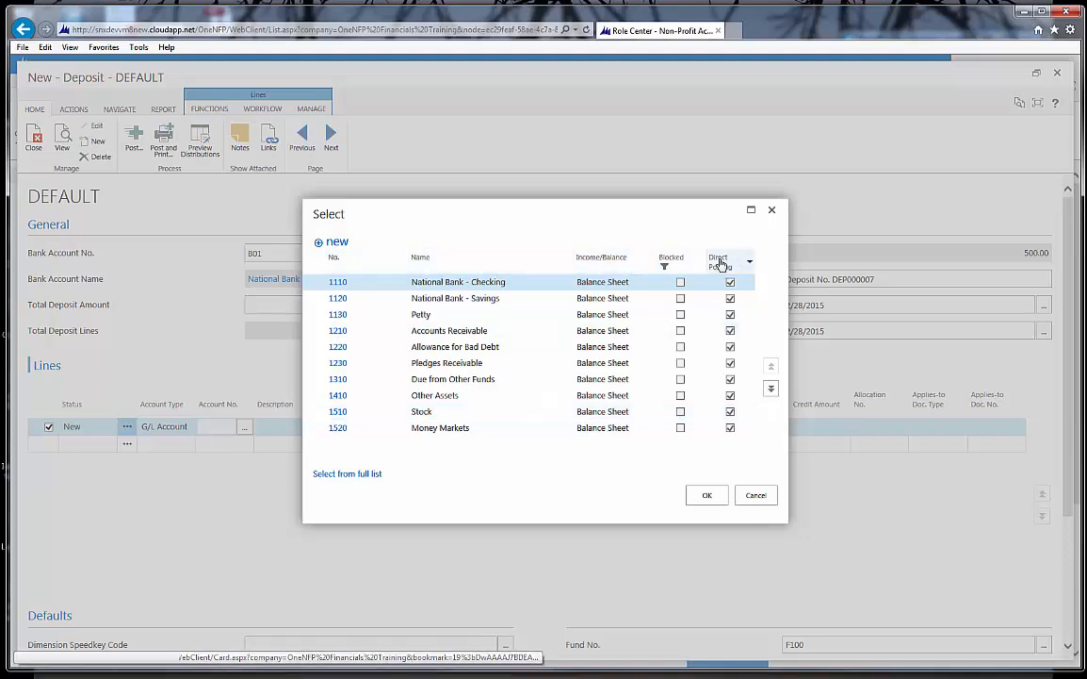
pyautogui.click(567, 262)
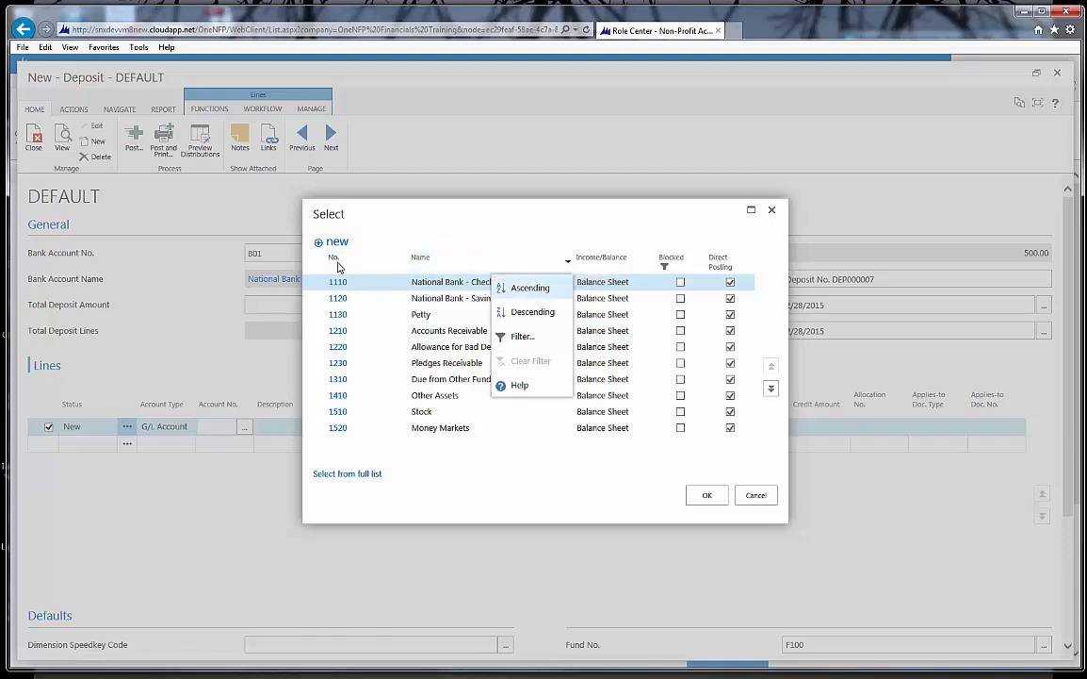
pyautogui.click(521, 337)
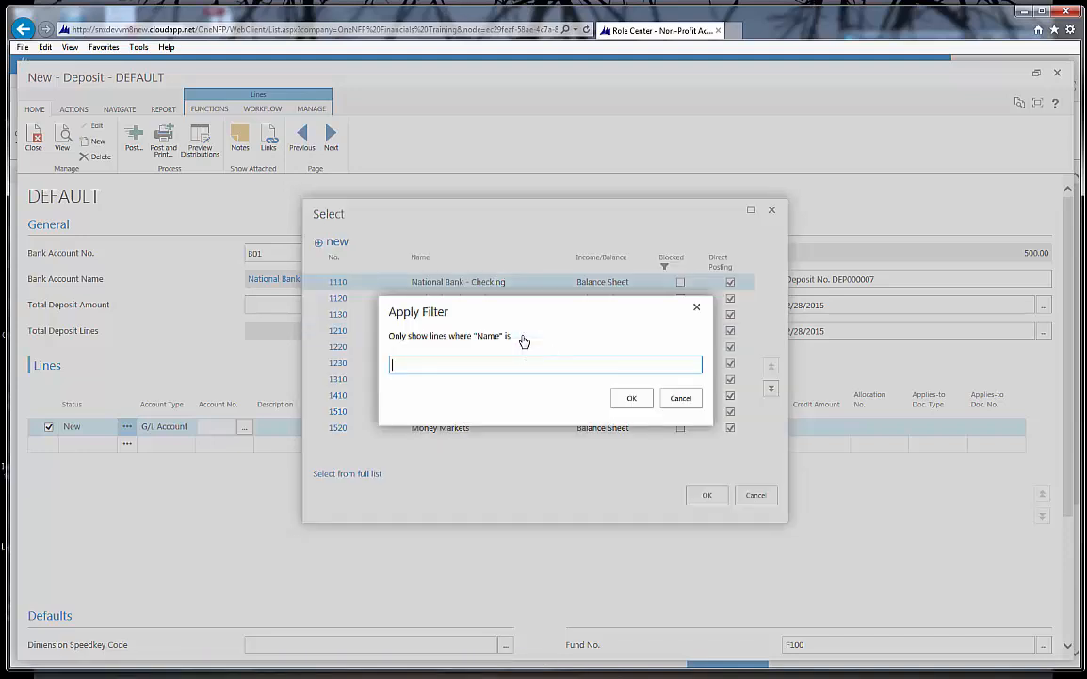
pyautogui.write('*Contri*')
pyautogui.click(631, 399)
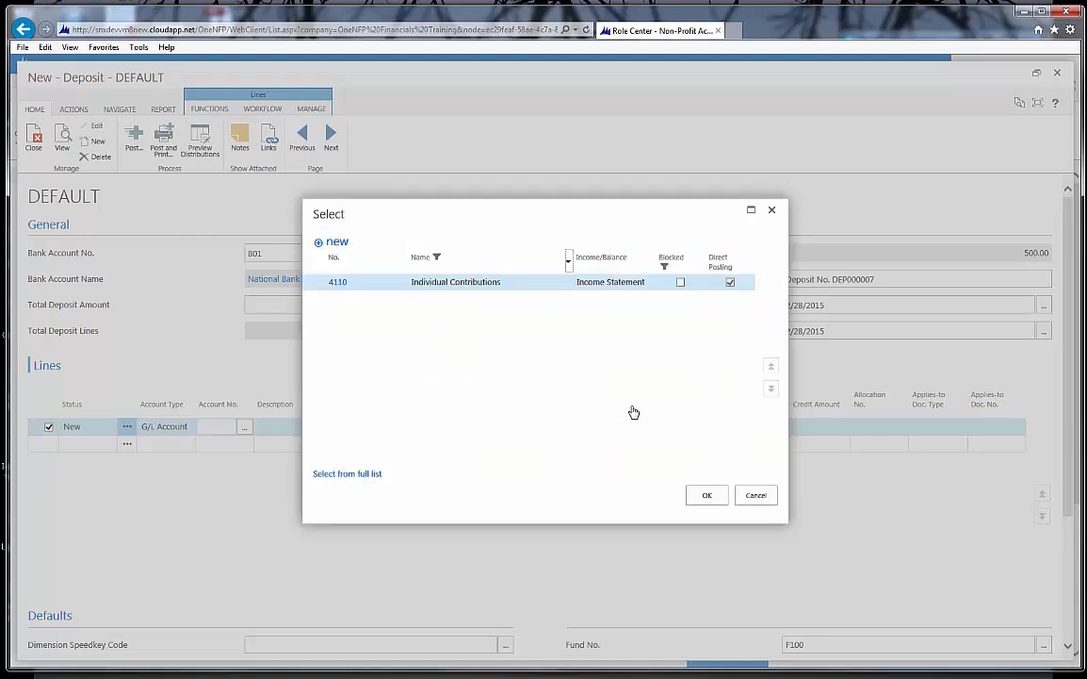
pyautogui.click(338, 282)
# - Append a dash and the donor's name to the Individual Contributions line description
pyautogui.click(358, 430)
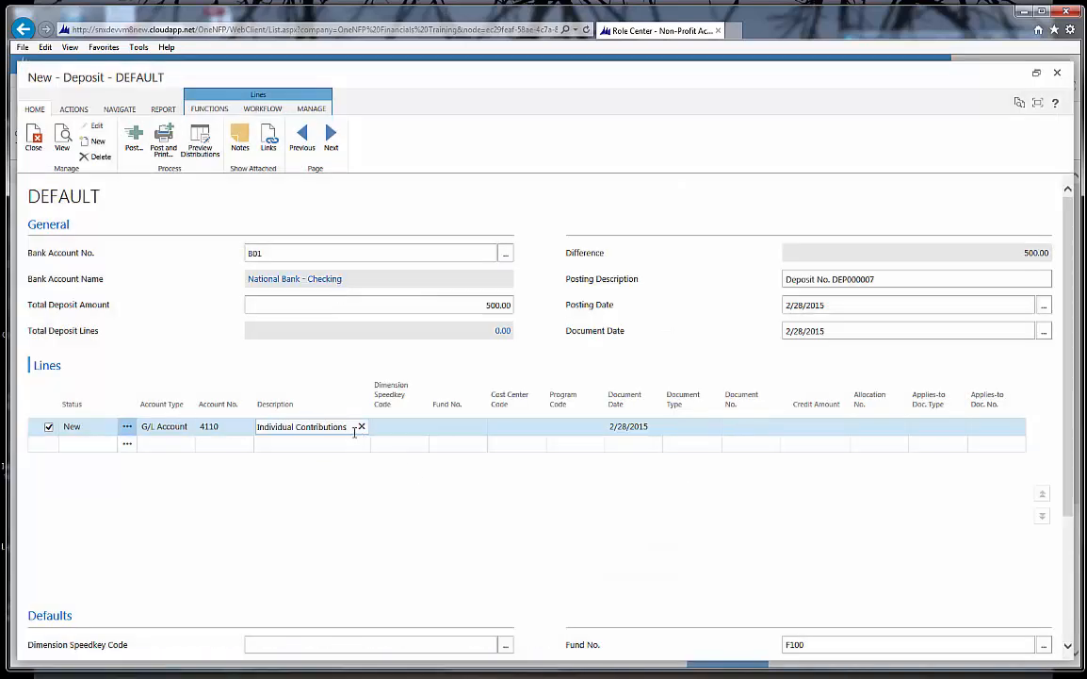
pyautogui.write('- Joe Smi')
pyautogui.press('Tab')
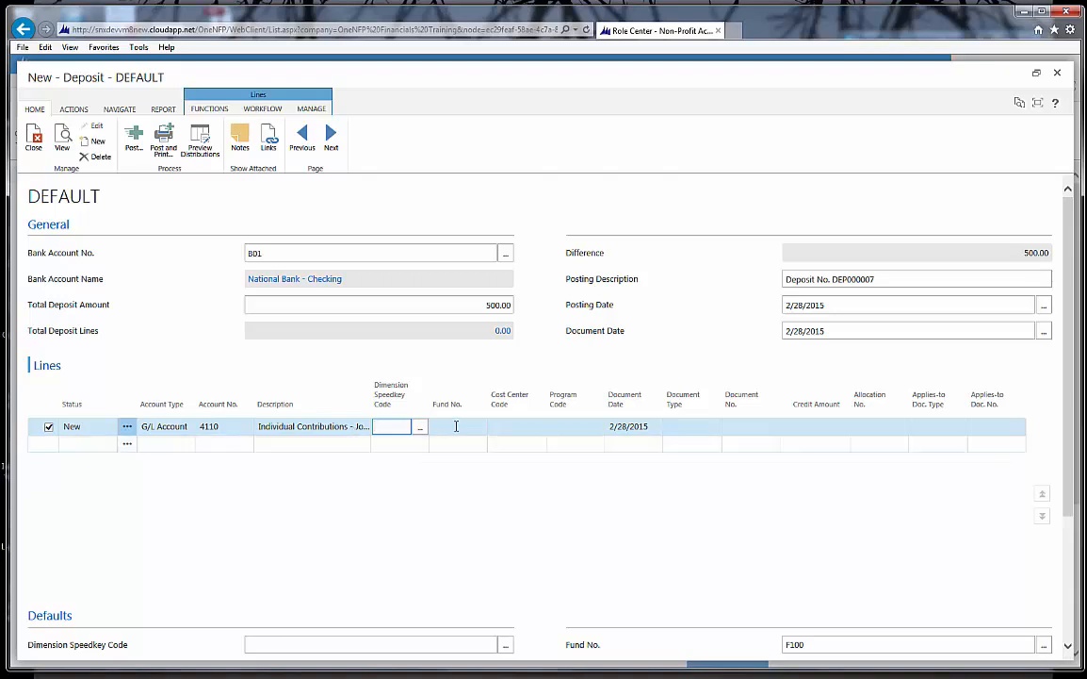
# - Set the deposit line's dimension speedkey code to EXAMPLE and leave its document date as filled in
pyautogui.write('EXAMPLE')
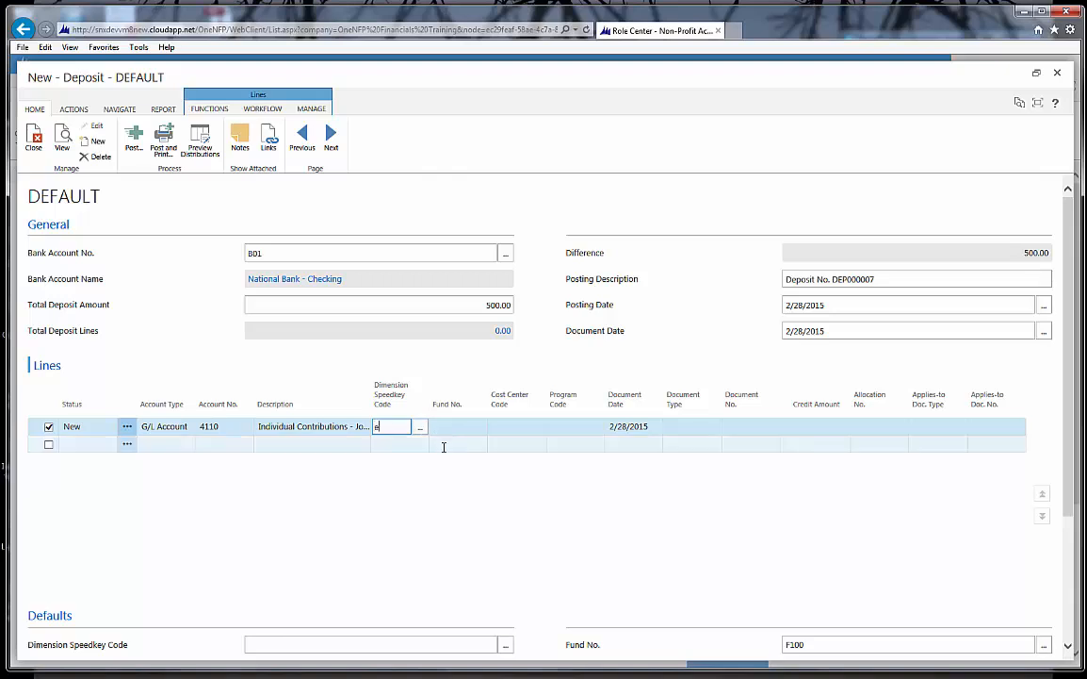
pyautogui.press('Tab')
# - Leave the line's document type blank, set its document number to CHK-1000 and its credit amount to 500
pyautogui.press('Tab')
pyautogui.press('Tab')
pyautogui.press('Tab')
pyautogui.press('Tab')
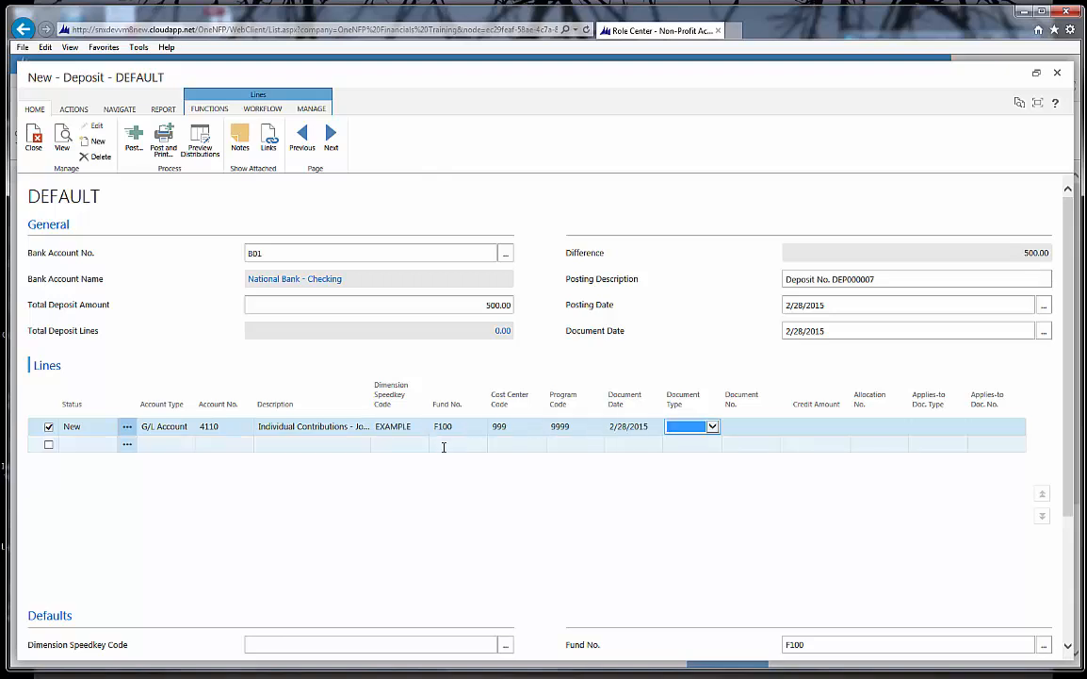
pyautogui.press('Tab')
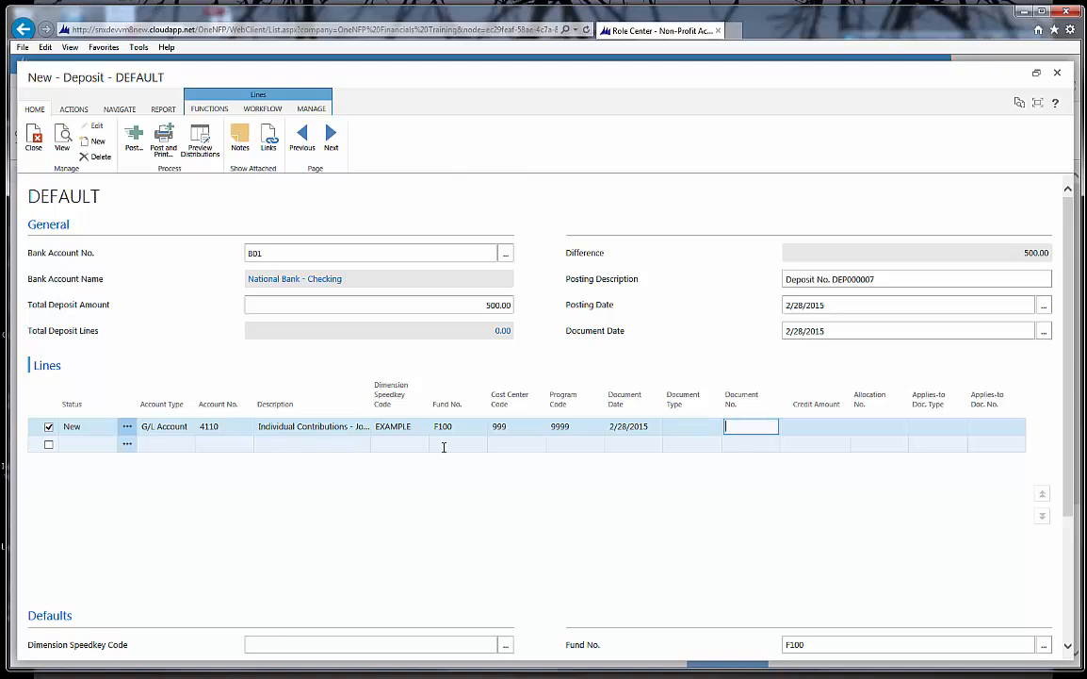
pyautogui.write('CHK-1000')
pyautogui.press('Tab')
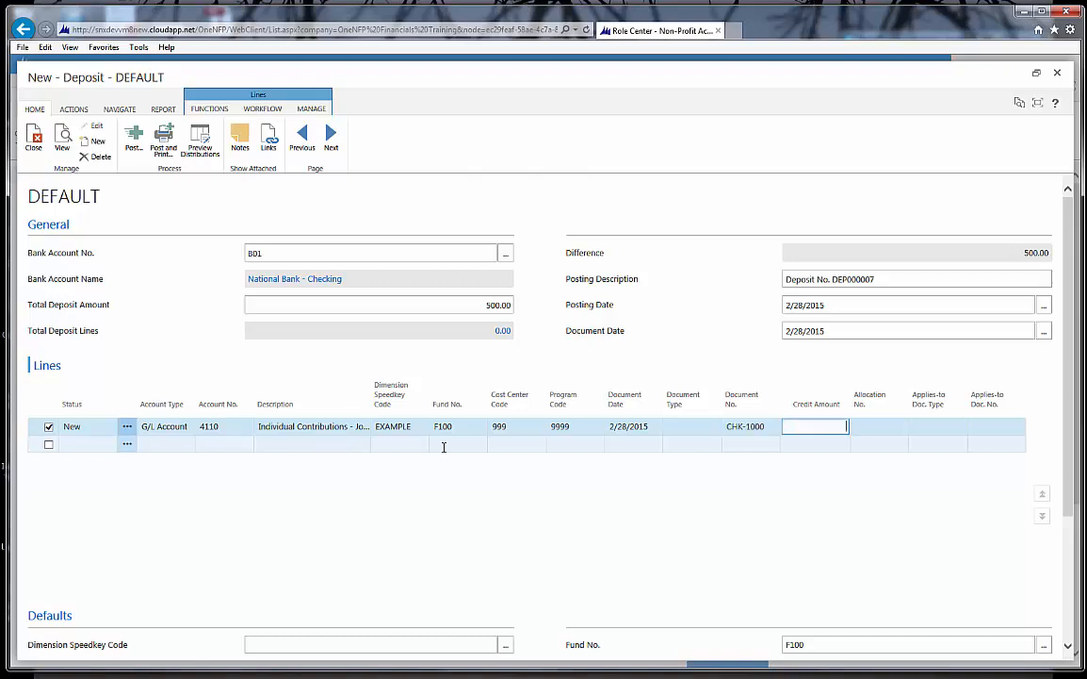
pyautogui.write('500')
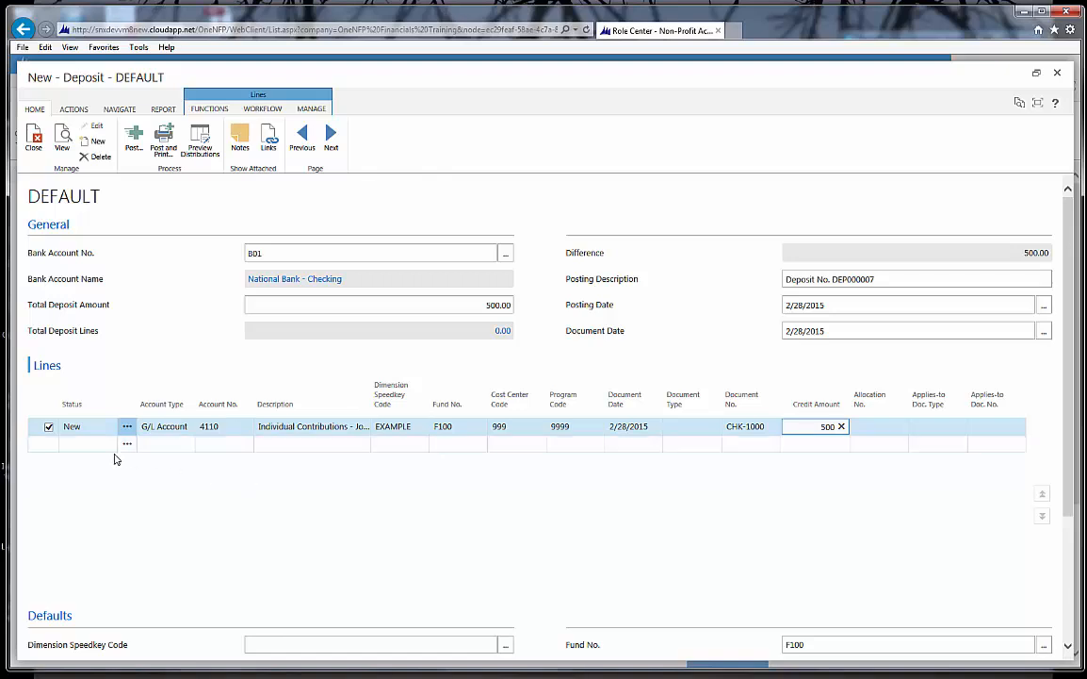
# - Leave the line's allocation number blank and post the deposit, confirming the posting
pyautogui.click(871, 426)
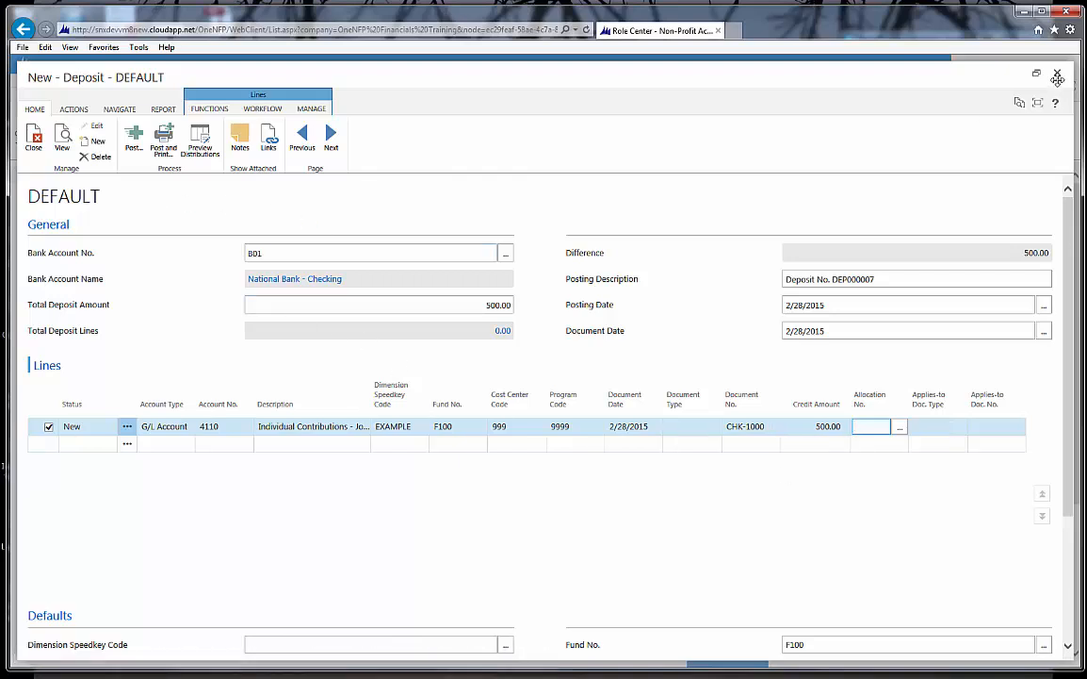
pyautogui.click(135, 140)
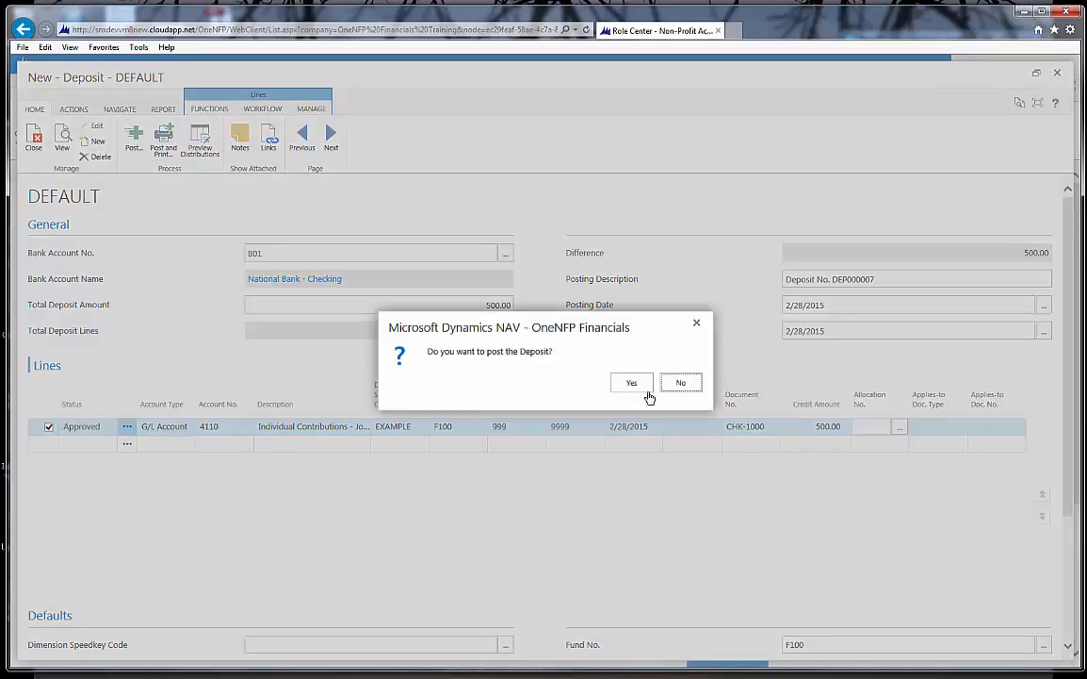
pyautogui.click(641, 386)
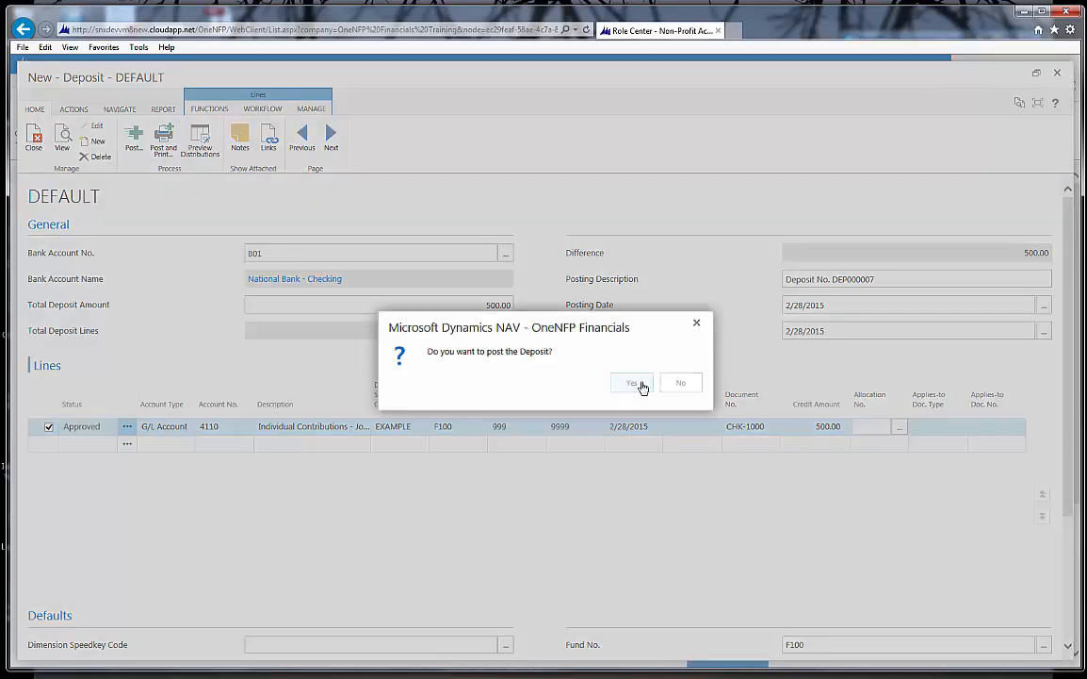